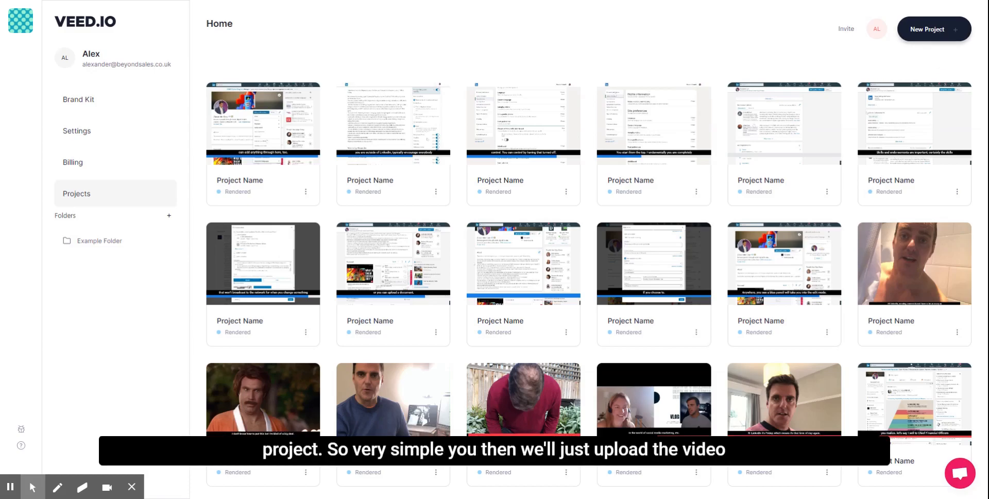
left_click(940, 36)
left_click(490, 202)
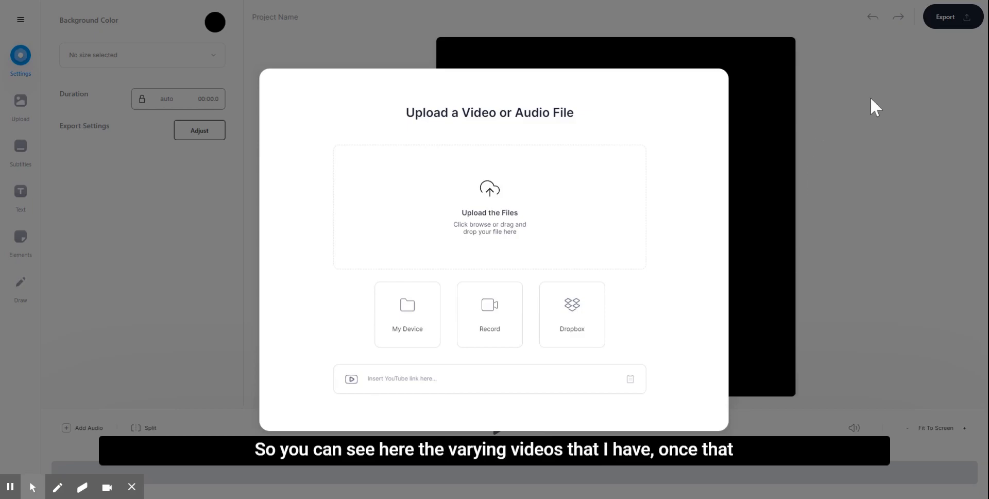
left_click(286, 45)
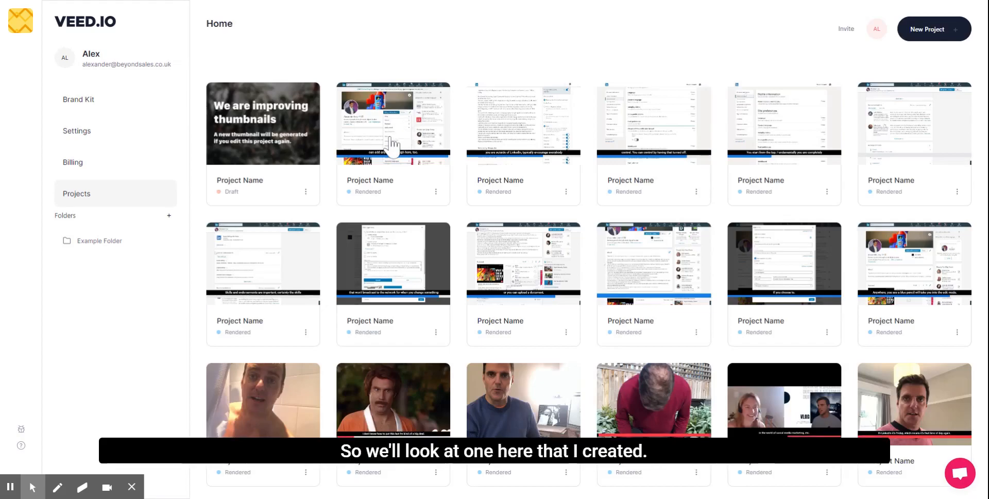
- Open the most recent rendered project and view its media upload and subtitle options
left_click(384, 140)
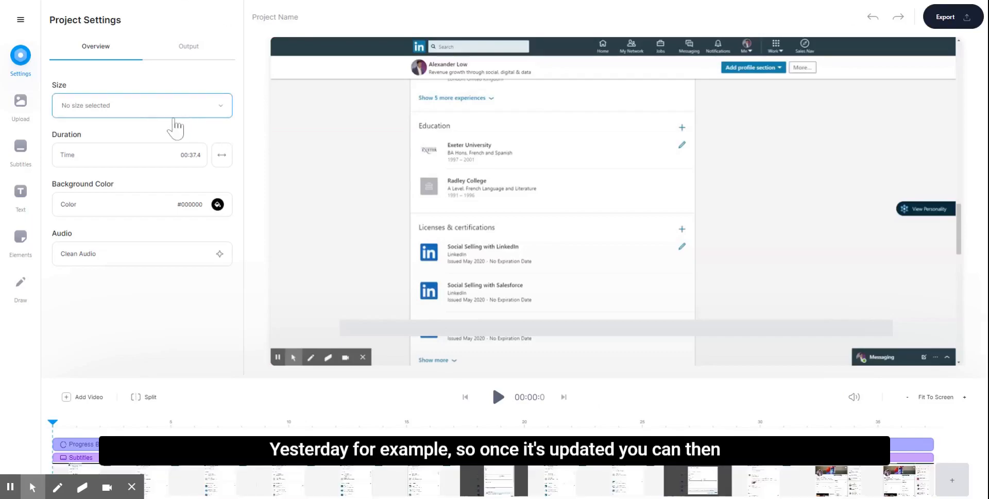
left_click(20, 106)
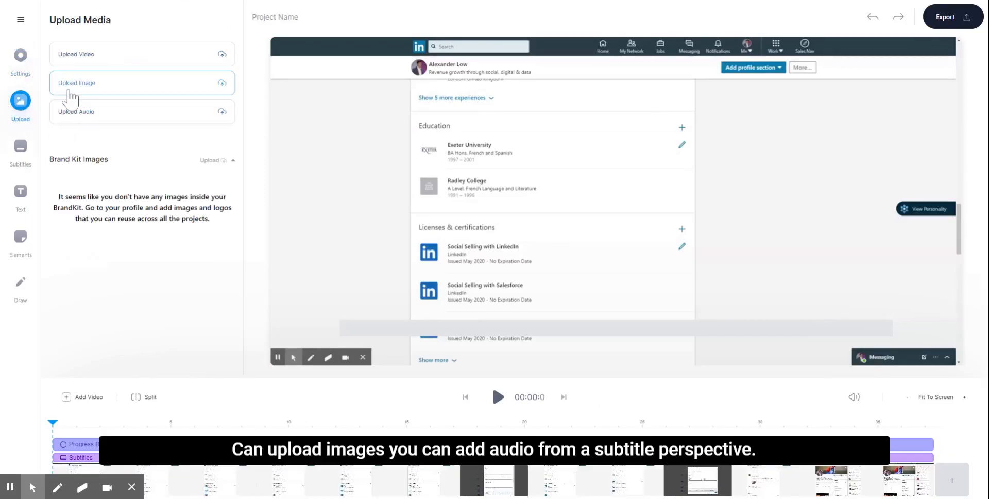
left_click(23, 154)
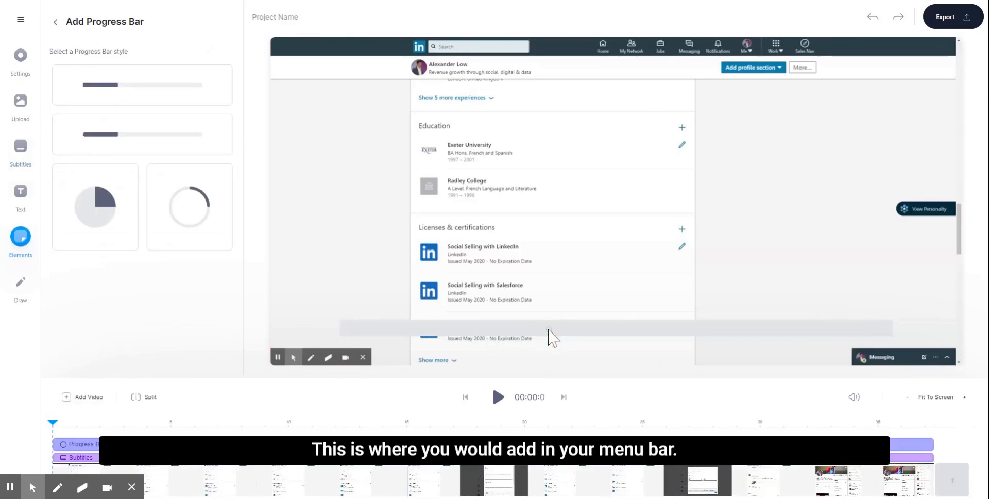
- Add a circle progress bar and restyle it as a Rounded bar across the middle of the video frame
left_click(101, 206)
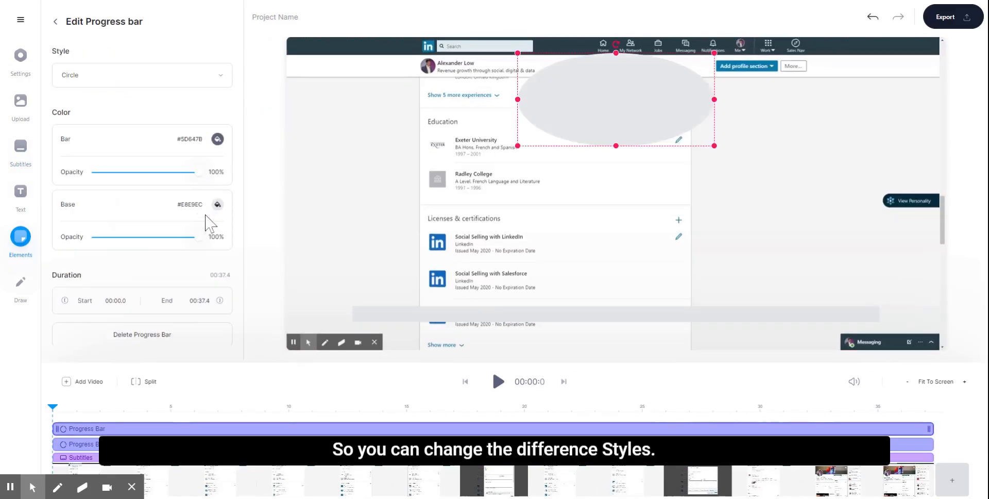
left_click(146, 74)
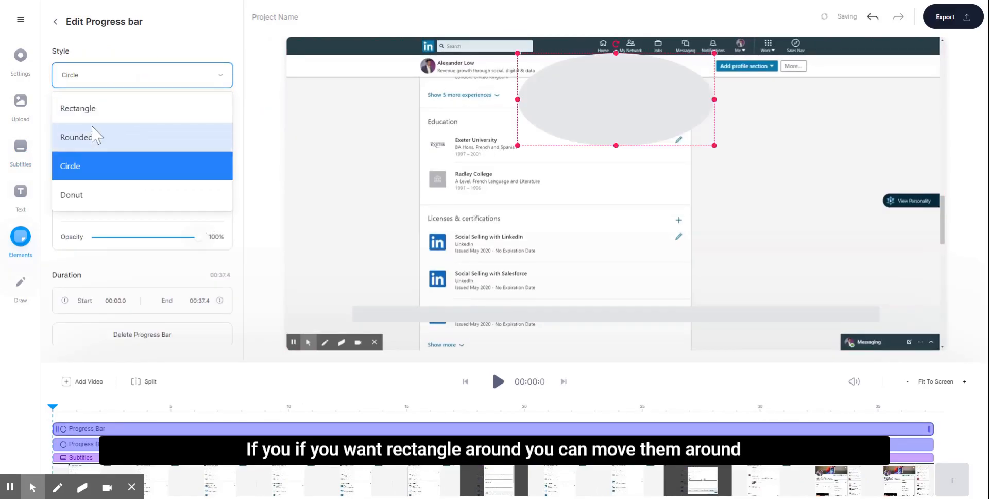
left_click(93, 136)
left_click_drag(582, 96, 616, 198)
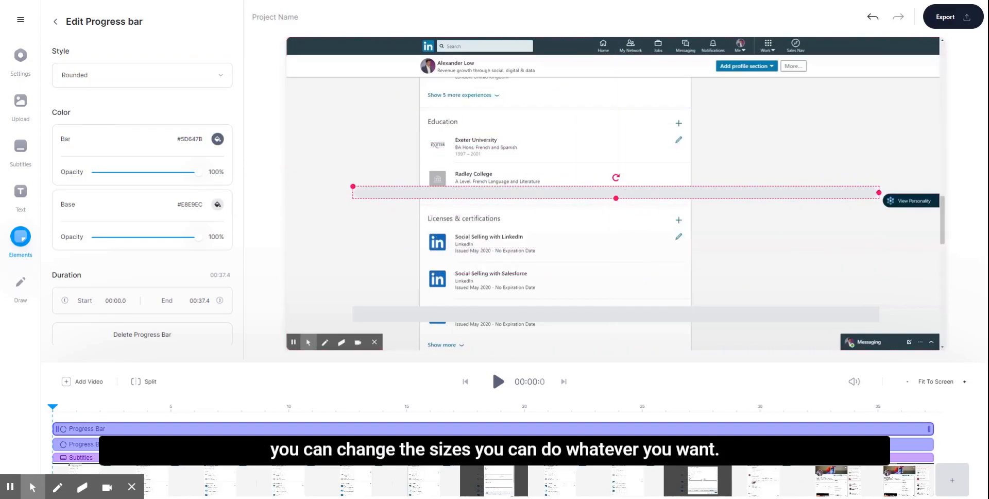
- Set the bar colour of the new progress bar to blue #147DE8
left_click(217, 140)
left_click(216, 290)
left_click(260, 220)
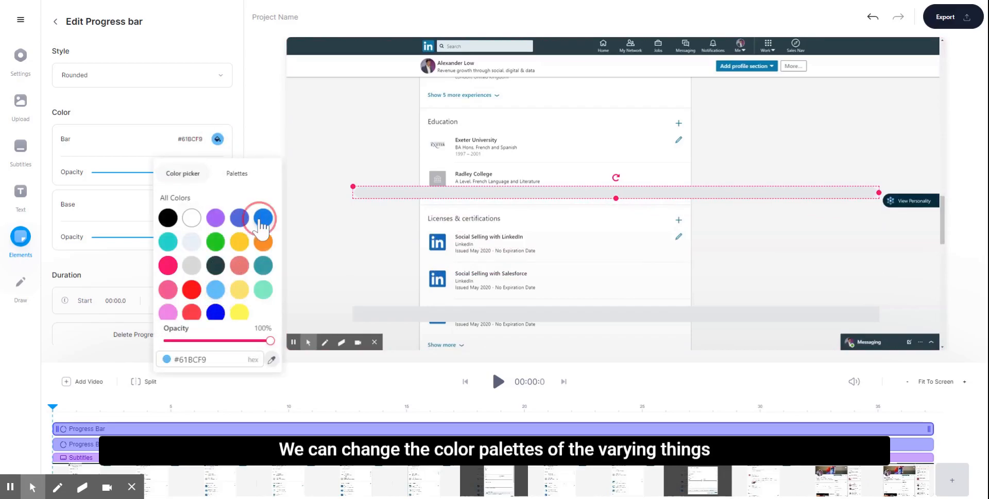
left_click(206, 258)
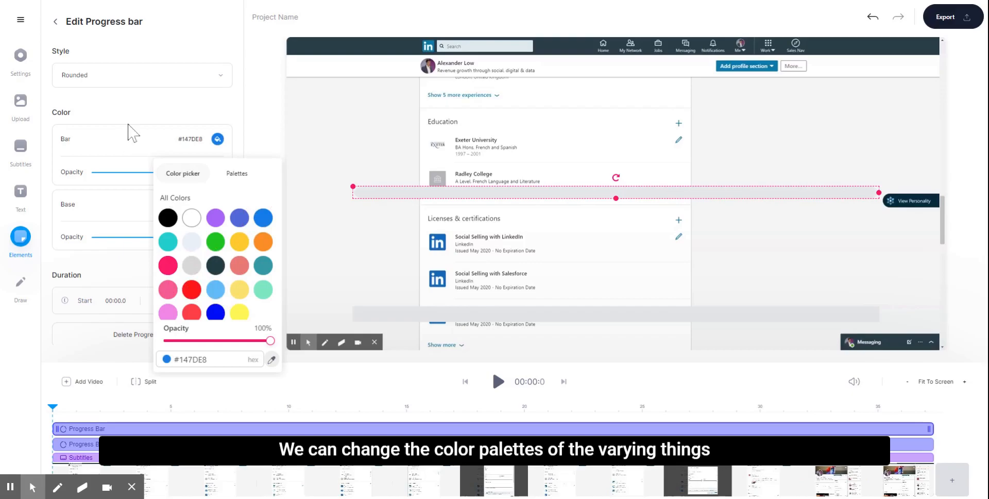
left_click(151, 99)
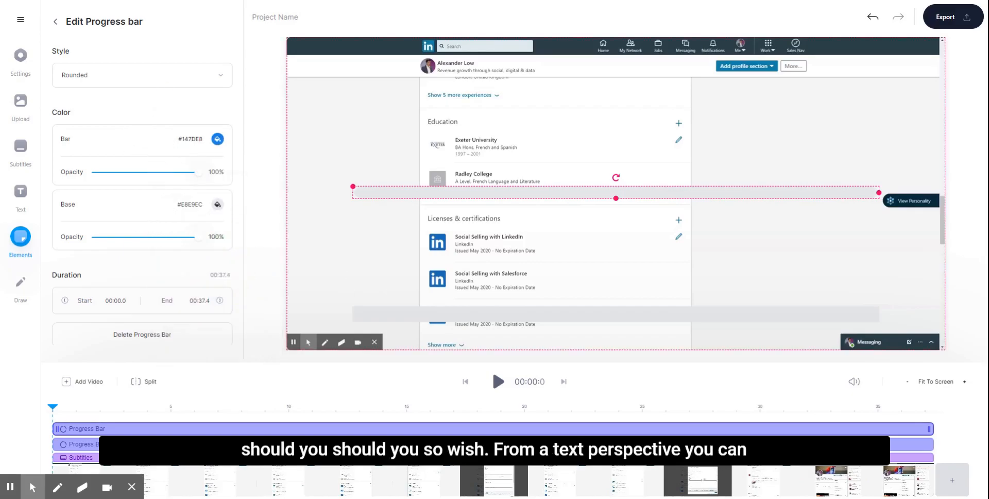
- Add a text element to the video reading "test title"
left_click(21, 192)
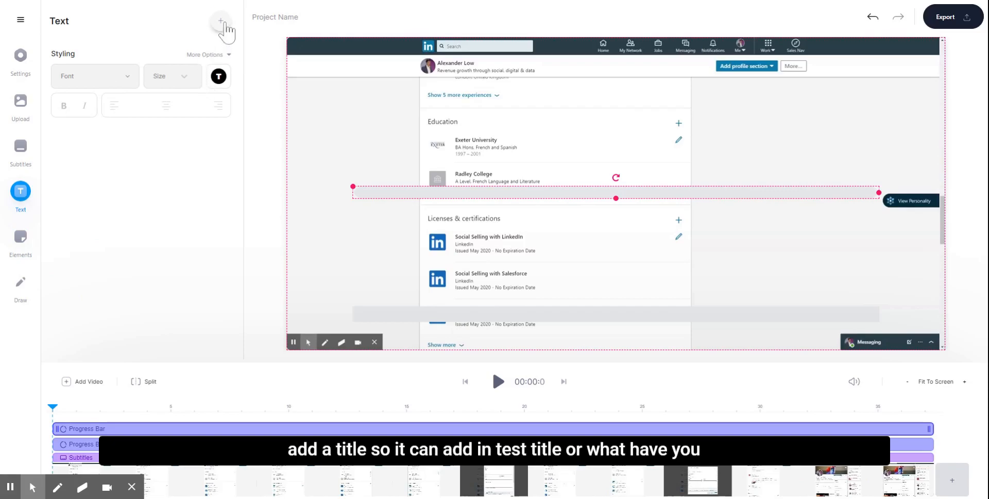
left_click(221, 21)
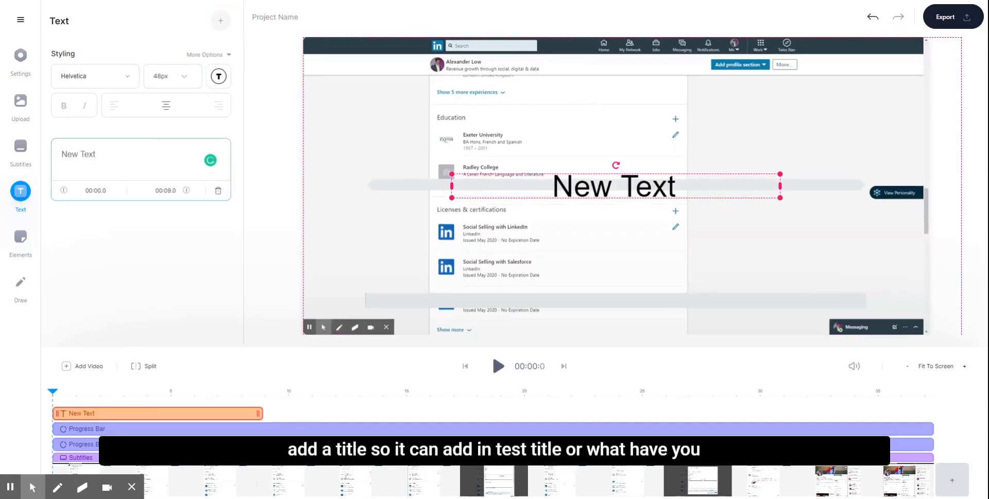
type("yest")
key("BackSpace")
key("BackSpace")
key("BackSpace")
key("BackSpace")
type("testt t")
key("BackSpace")
key("BackSpace")
key("BackSpace")
type("tt")
key("BackSpace")
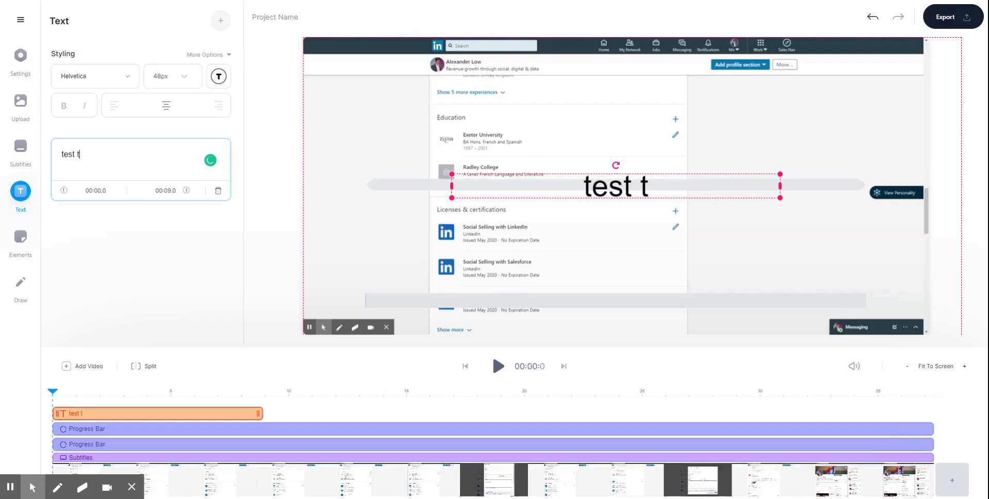
type("itle")
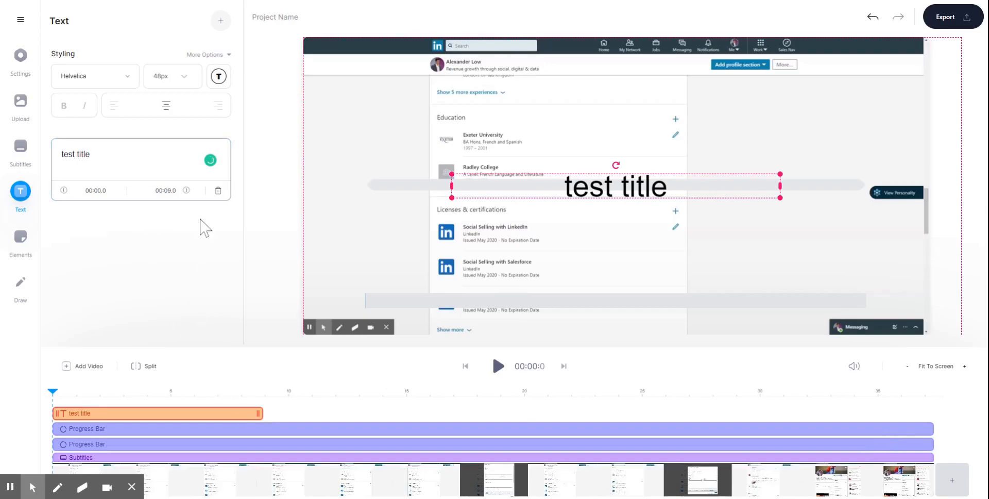
- Shorten the title clip and shift it along the timeline to run from 00:24.6 to 00:29.8
left_click_drag(616, 194, 629, 208)
left_click_drag(258, 413, 369, 420)
left_click_drag(443, 423, 381, 404)
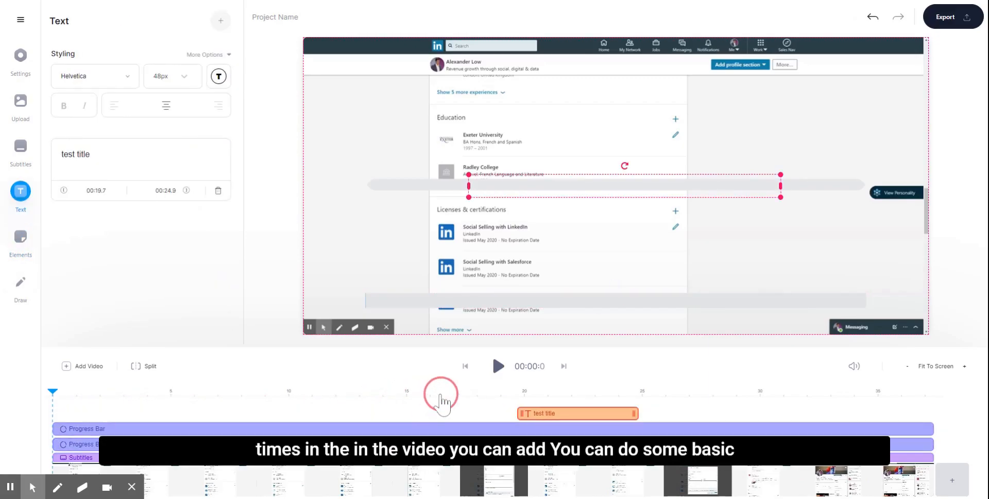
left_click_drag(554, 413, 672, 417)
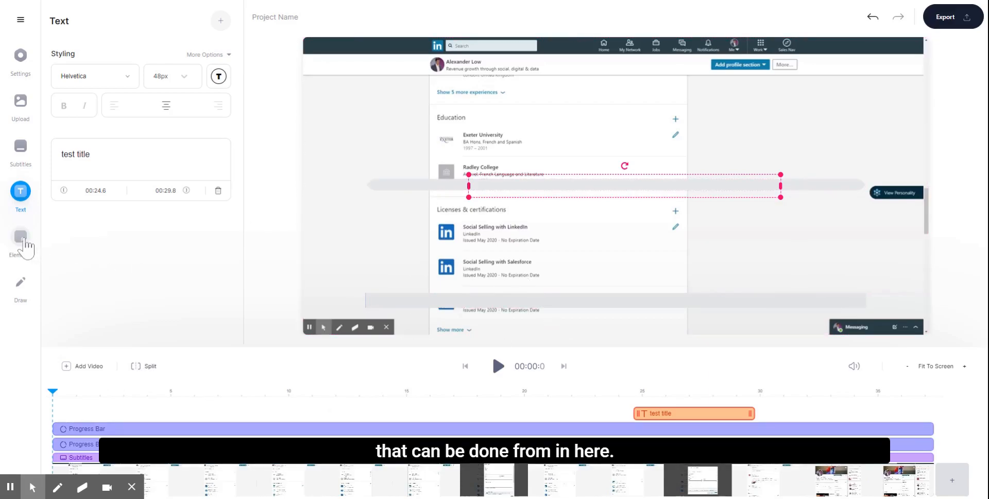
- Look through the available elements, the drawing brushes and the project's size presets
left_click(20, 239)
scroll(165, 243, "down", 1)
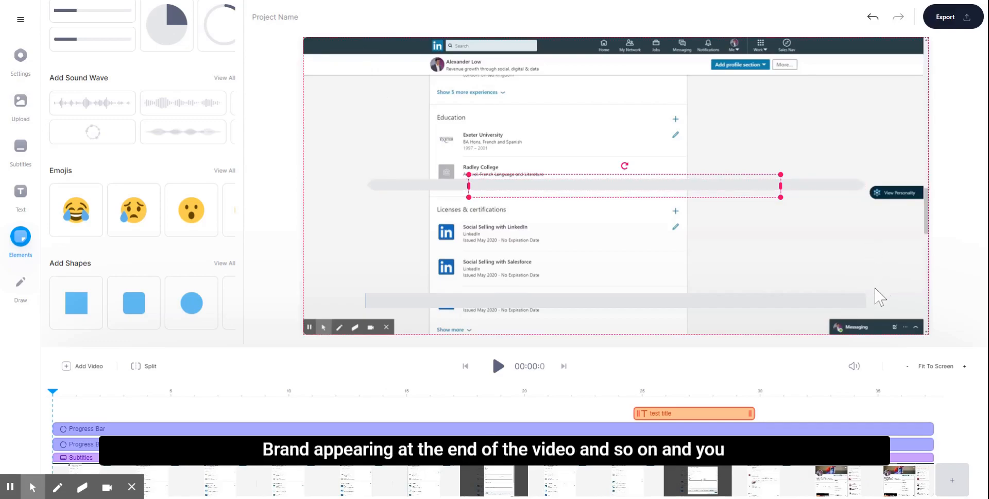
left_click(20, 282)
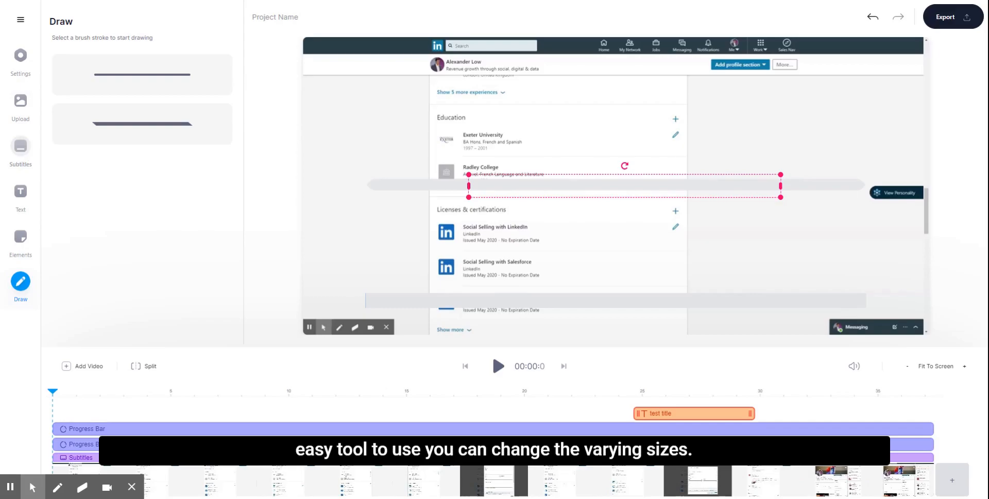
left_click(22, 60)
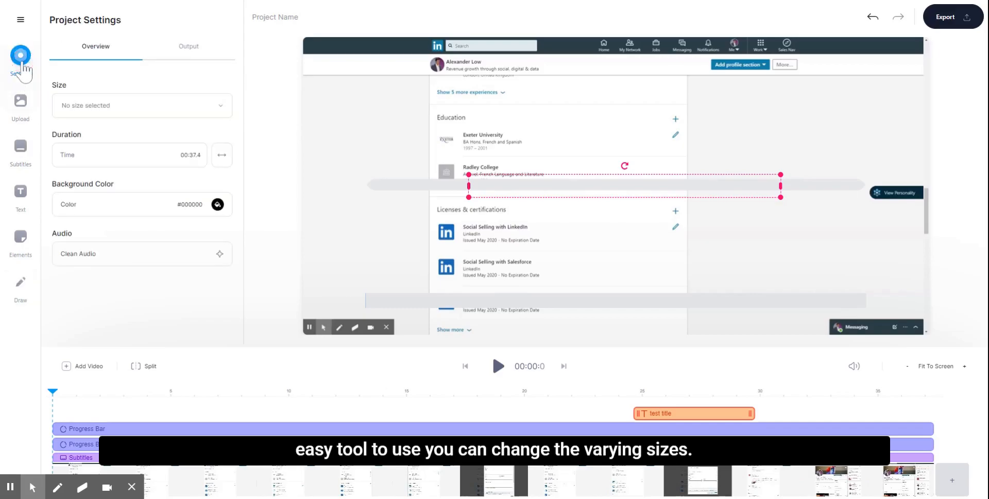
left_click(209, 105)
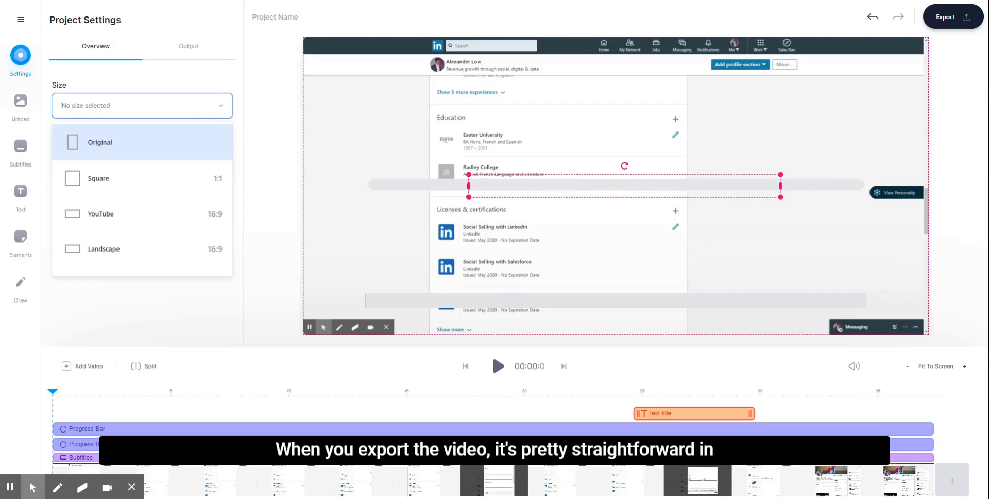
- Open the project's export options and return to the projects overview
left_click(965, 22)
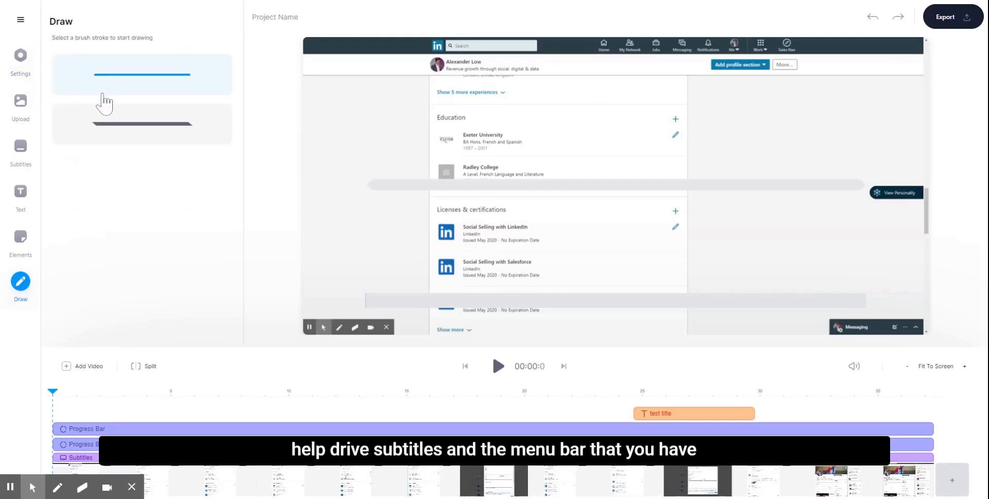
left_click(23, 21)
left_click(45, 82)
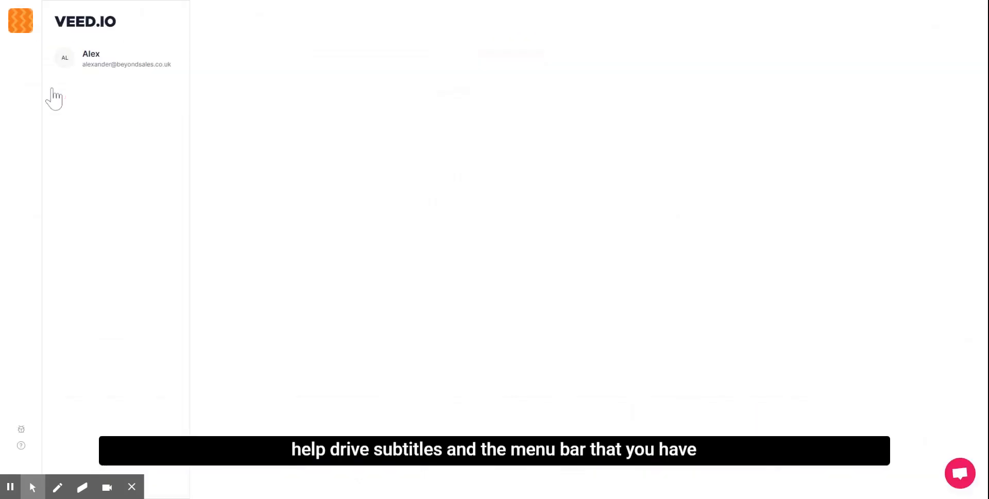